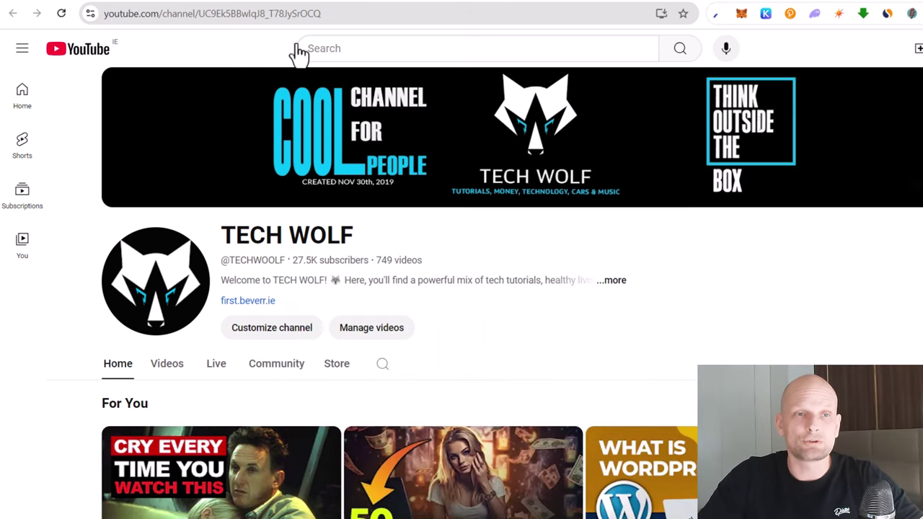
Search Google for microsoft copilot in a new tab and open the copilot.microsoft.com site
{"action": "key", "text": "ctrl+t"}
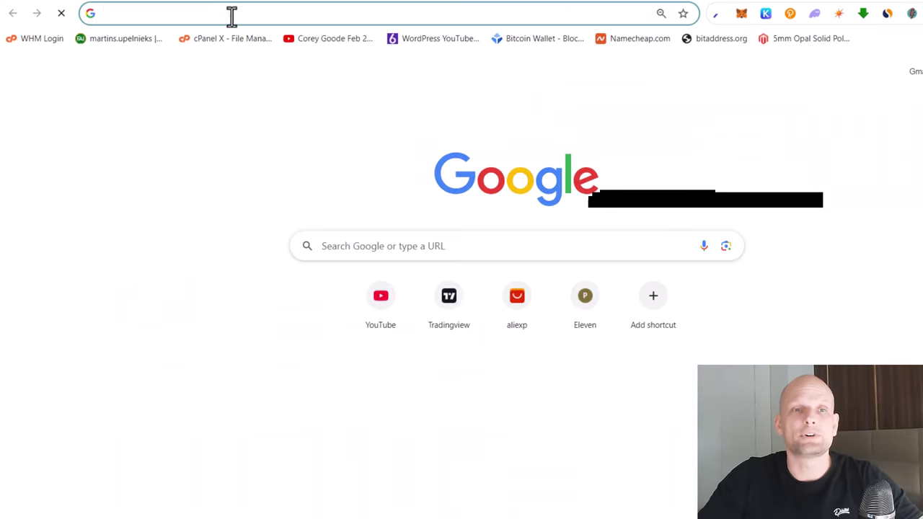
{"action": "left_click", "coordinate": [230, 14]}
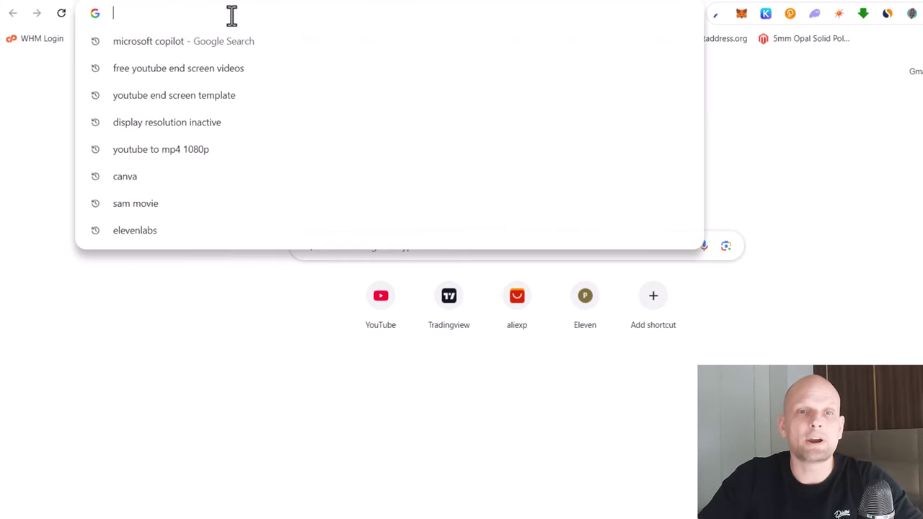
{"action": "type", "text": "mi"}
{"action": "key", "text": "Down"}
{"action": "key", "text": "Return"}
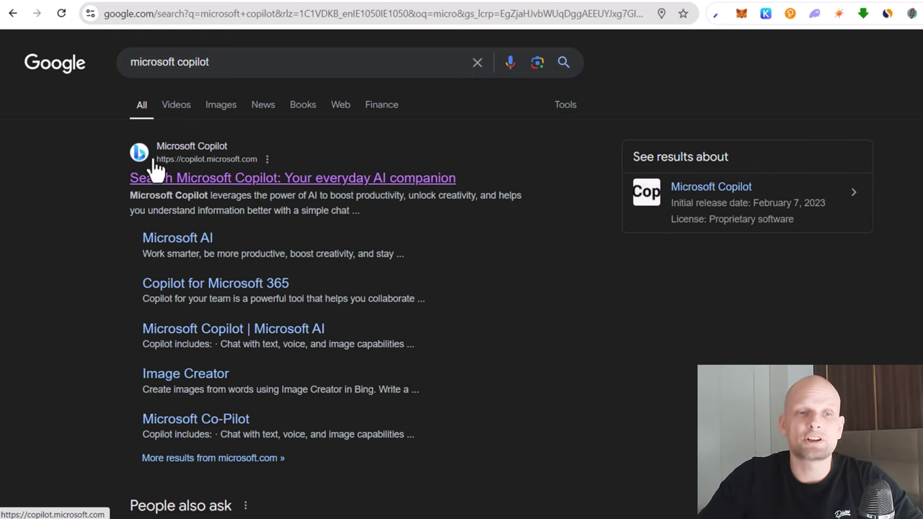
{"action": "left_click", "coordinate": [220, 184]}
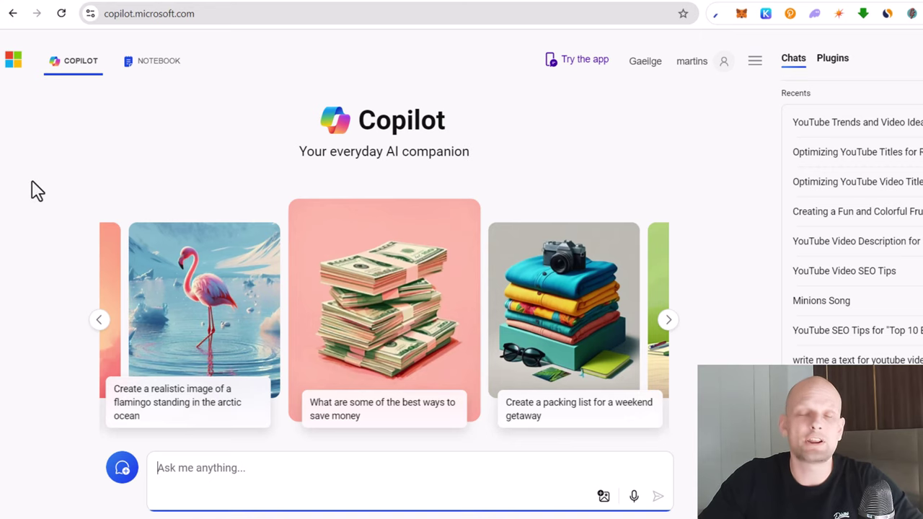
Ask Copilot what is now trending on YouTube, requesting the 10 most popular trends and video titles to make videos for
{"action": "scroll", "coordinate": [50, 289], "scroll_direction": "down", "scroll_amount": 1}
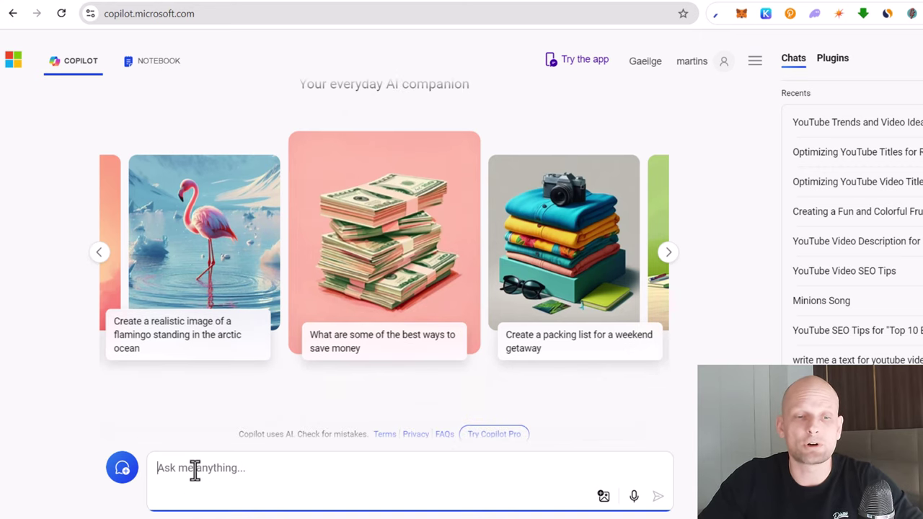
{"action": "type", "text": "What is now trending on youtube give me 10 most popular trends and video titles that I could make videos for"}
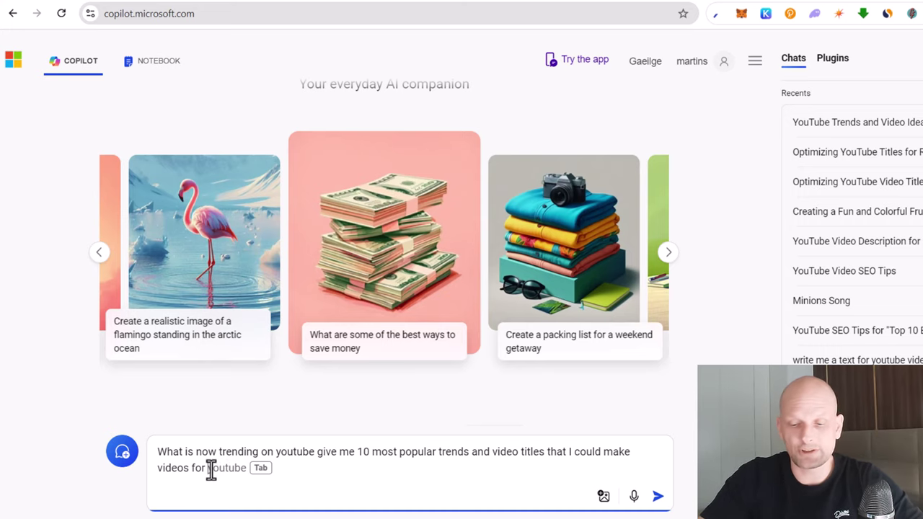
{"action": "type", "text": "in"}
{"action": "key", "text": "Return"}
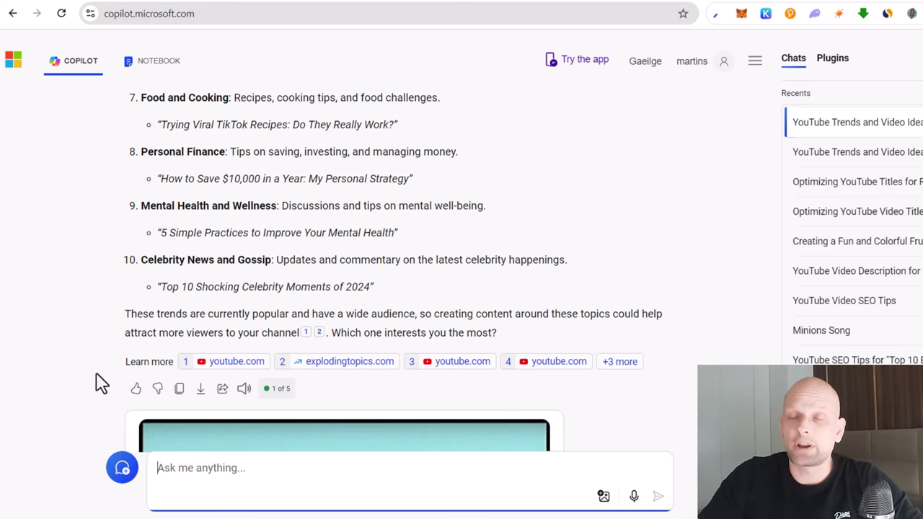
Read through the suggested YouTube trends and their video title ideas, from YouTube Shorts to Celebrity News and Gossip
{"action": "scroll", "coordinate": [99, 331], "scroll_direction": "up", "scroll_amount": 4}
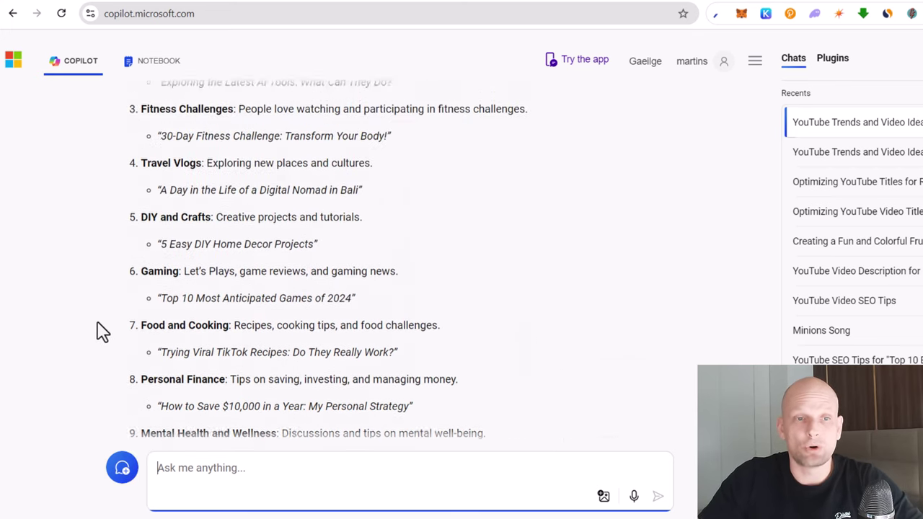
{"action": "scroll", "coordinate": [100, 331], "scroll_direction": "up", "scroll_amount": 3}
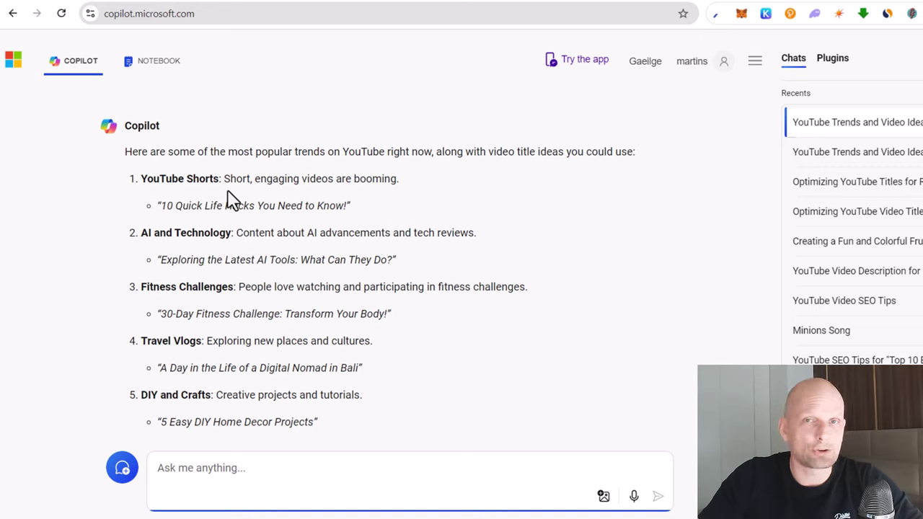
{"action": "left_click", "coordinate": [160, 208]}
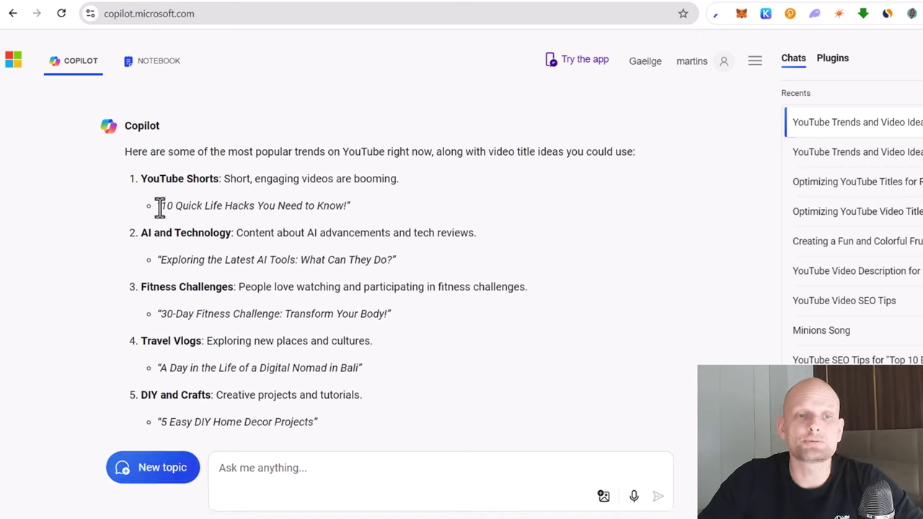
{"action": "left_click_drag", "start_coordinate": [161, 207], "coordinate": [335, 211]}
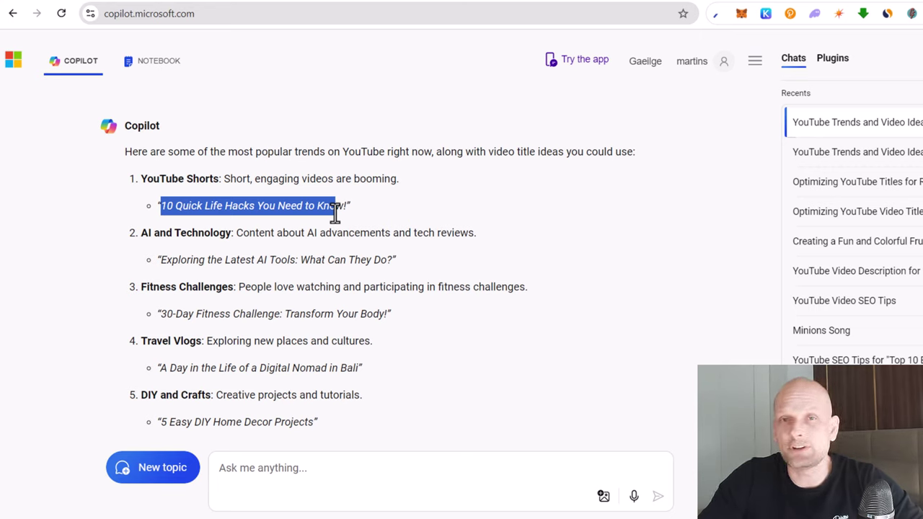
{"action": "left_click_drag", "start_coordinate": [142, 233], "coordinate": [217, 233]}
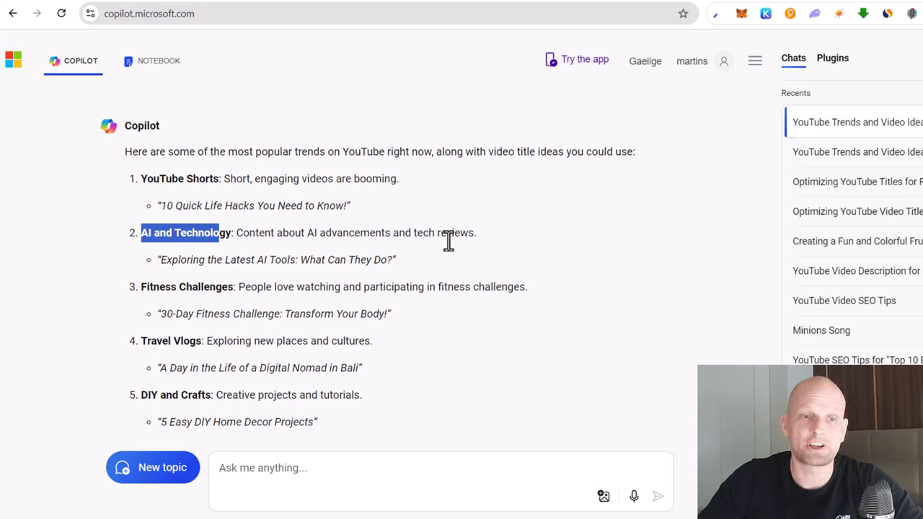
{"action": "scroll", "coordinate": [319, 266], "scroll_direction": "down", "scroll_amount": 1}
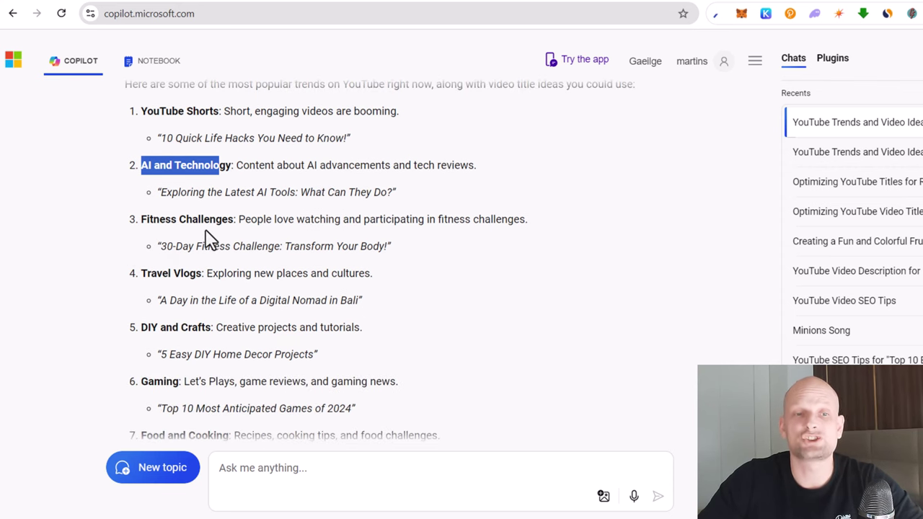
{"action": "left_click_drag", "start_coordinate": [245, 219], "coordinate": [474, 225]}
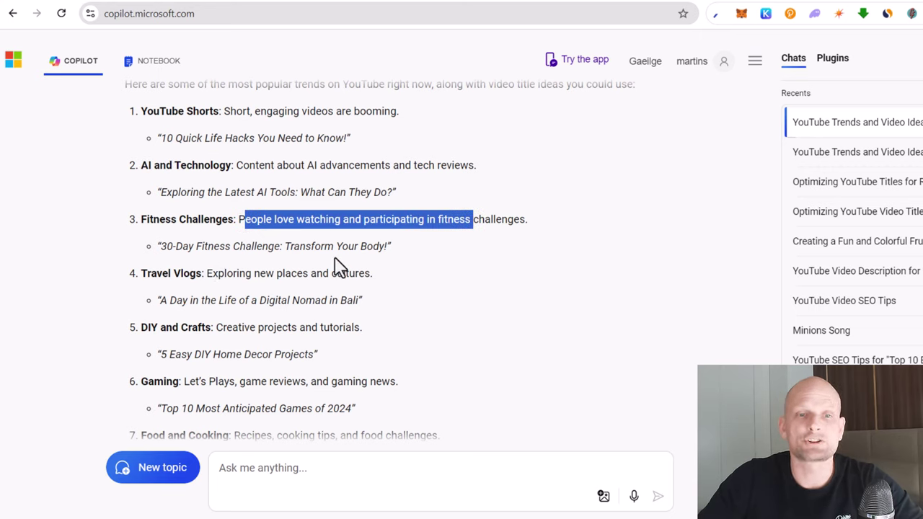
{"action": "left_click_drag", "start_coordinate": [165, 246], "coordinate": [270, 247]}
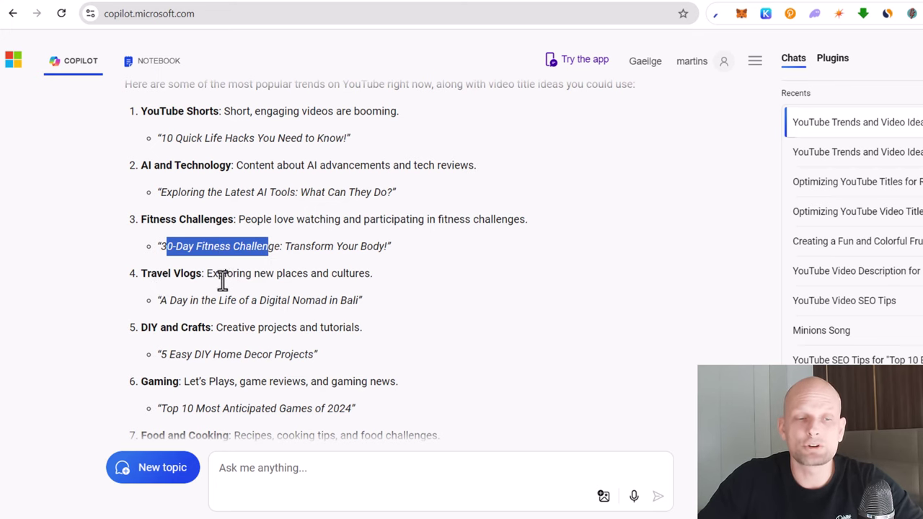
{"action": "scroll", "coordinate": [174, 345], "scroll_direction": "down", "scroll_amount": 1}
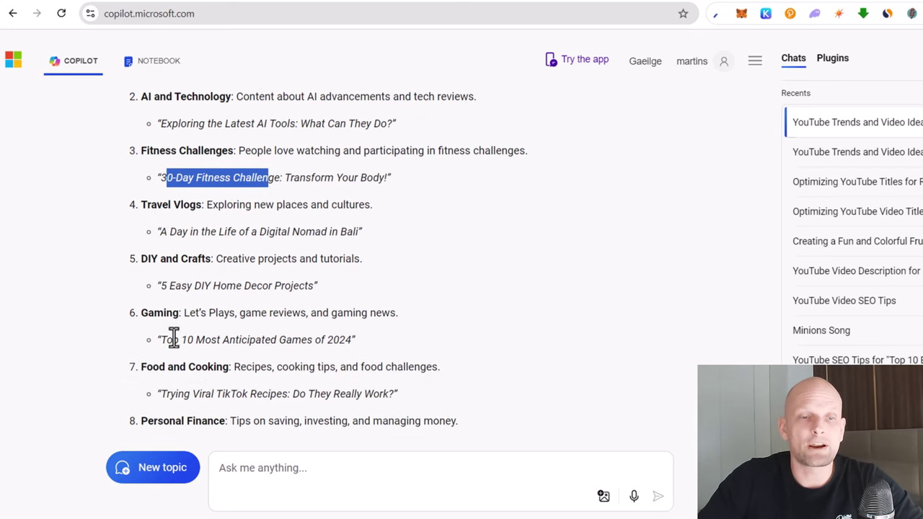
{"action": "scroll", "coordinate": [166, 334], "scroll_direction": "down", "scroll_amount": 1}
{"action": "scroll", "coordinate": [188, 352], "scroll_direction": "down", "scroll_amount": 2}
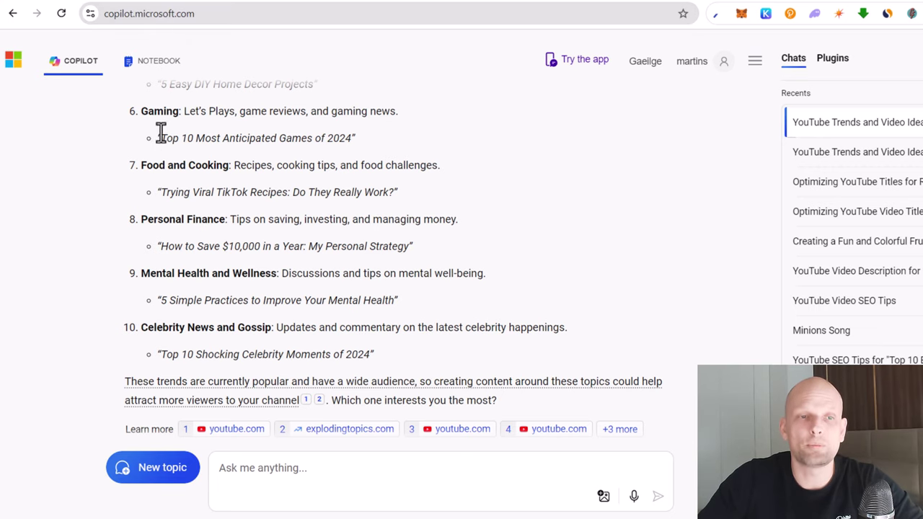
Reuse the earlier trends prompt with "in tech" inserted after "video titles" and send it to Copilot
{"action": "scroll", "coordinate": [144, 144], "scroll_direction": "up", "scroll_amount": 5}
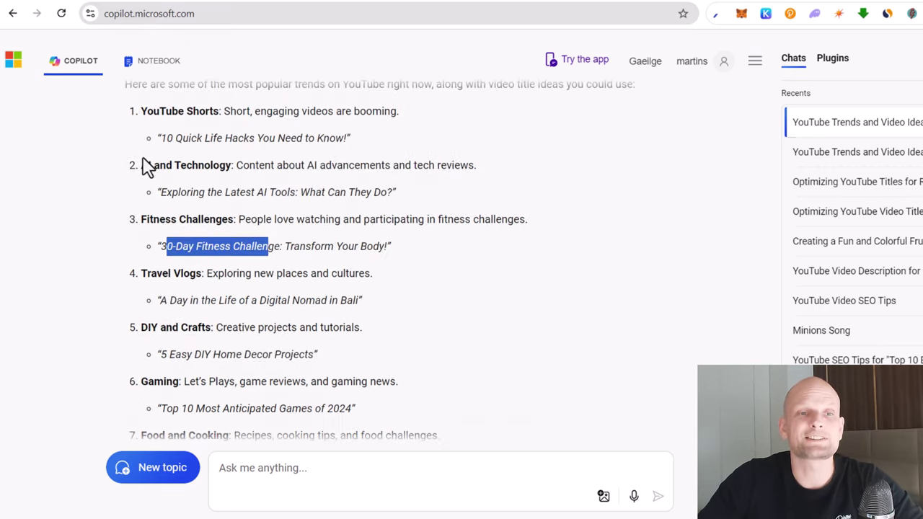
{"action": "mouse_move", "coordinate": [144, 177]}
{"action": "scroll", "coordinate": [134, 179], "scroll_direction": "up", "scroll_amount": 1}
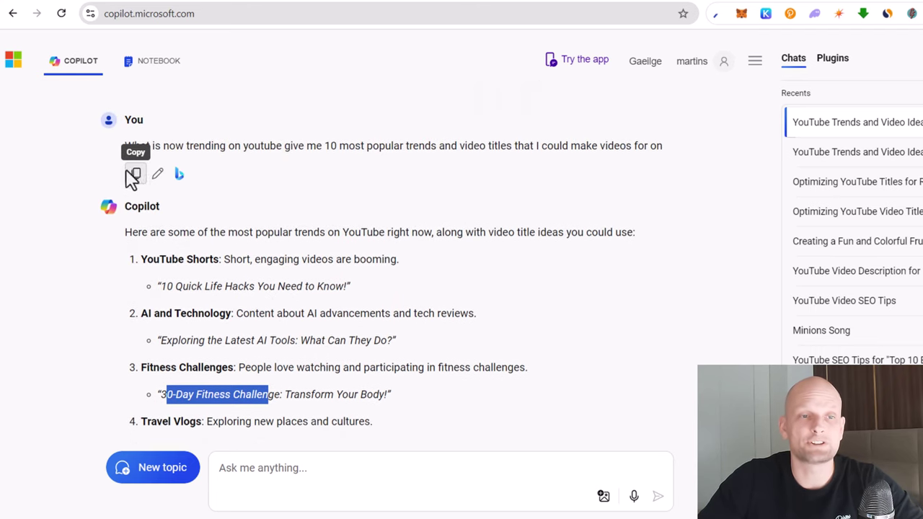
{"action": "left_click_drag", "start_coordinate": [123, 151], "coordinate": [511, 152]}
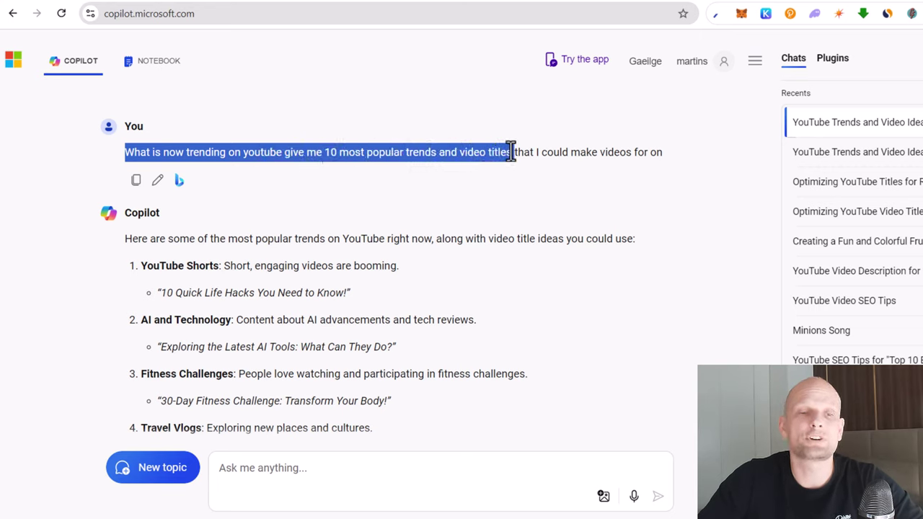
{"action": "left_click", "coordinate": [510, 151]}
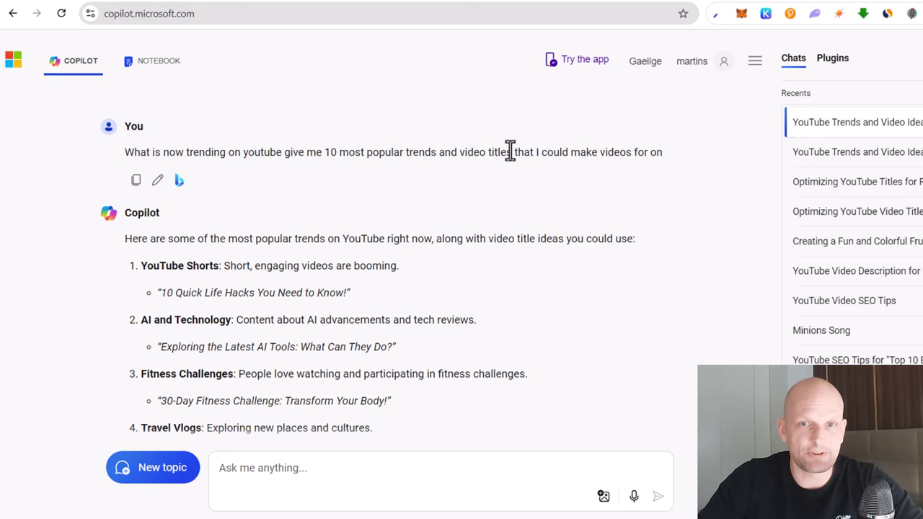
{"action": "type", "text": "What is now trending on youtube give me 10 most popular trends and video titles that I could make videos for on"}
{"action": "scroll", "coordinate": [416, 269], "scroll_direction": "down", "scroll_amount": 2}
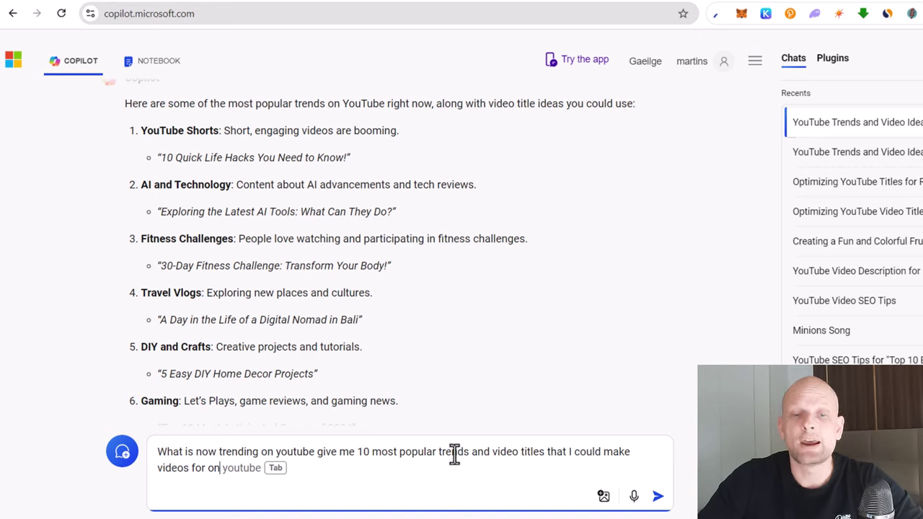
{"action": "left_click", "coordinate": [542, 451]}
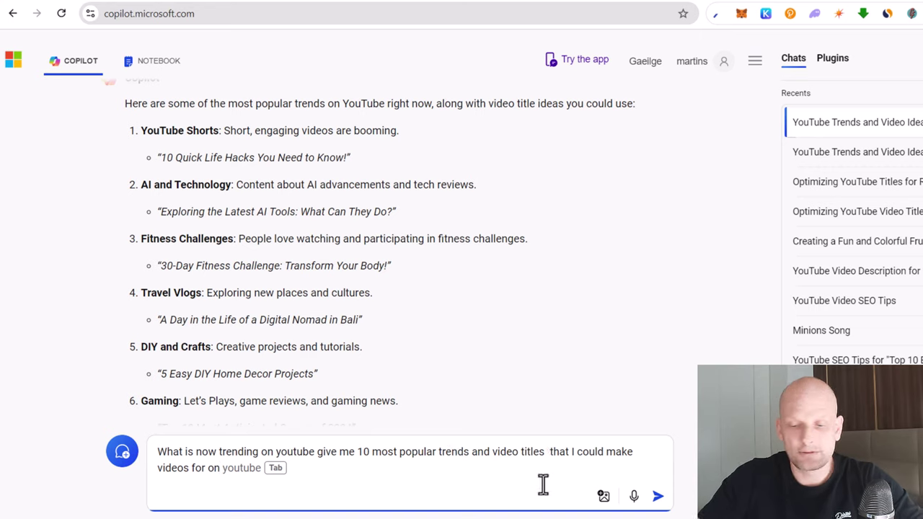
{"action": "type", "text": "in tech"}
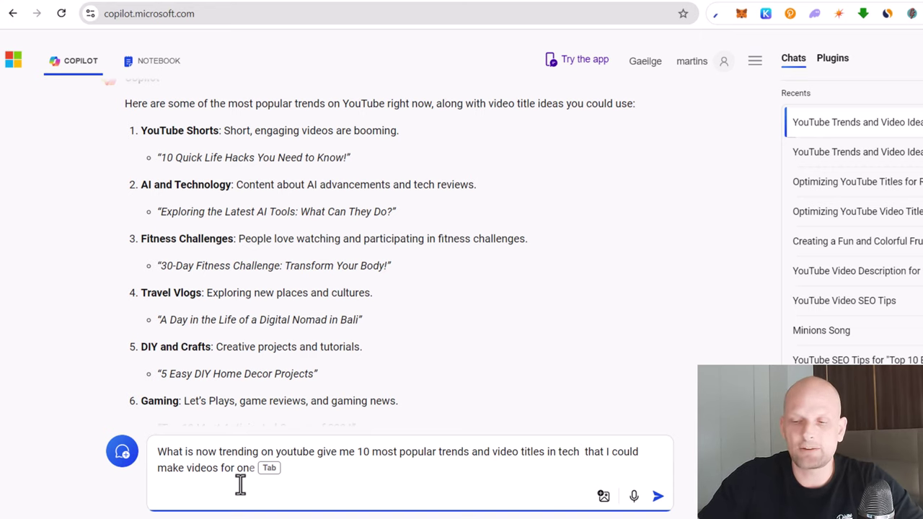
{"action": "key", "text": "Return"}
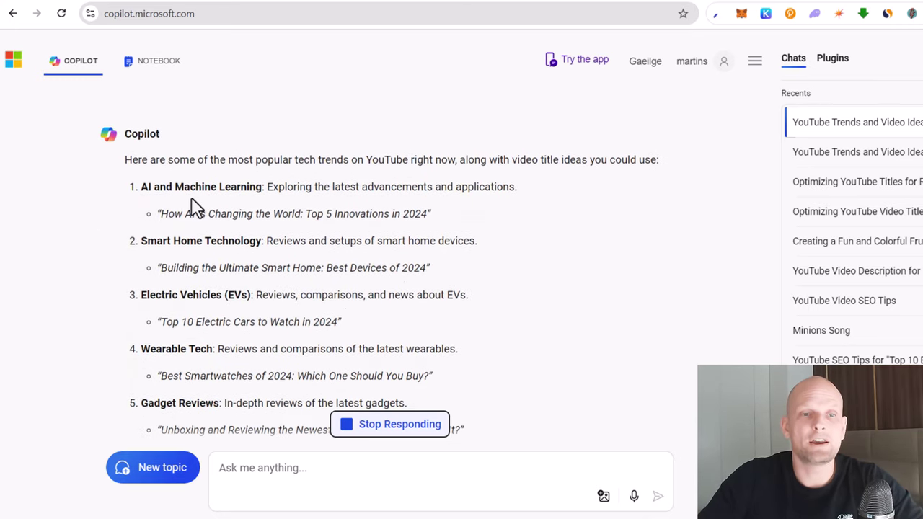
Copy the title "How AI is Changing the World: Top 5 Innovations in 2024" and ask Copilot to write a YouTube video script for it
{"action": "left_click_drag", "start_coordinate": [159, 212], "coordinate": [196, 227]}
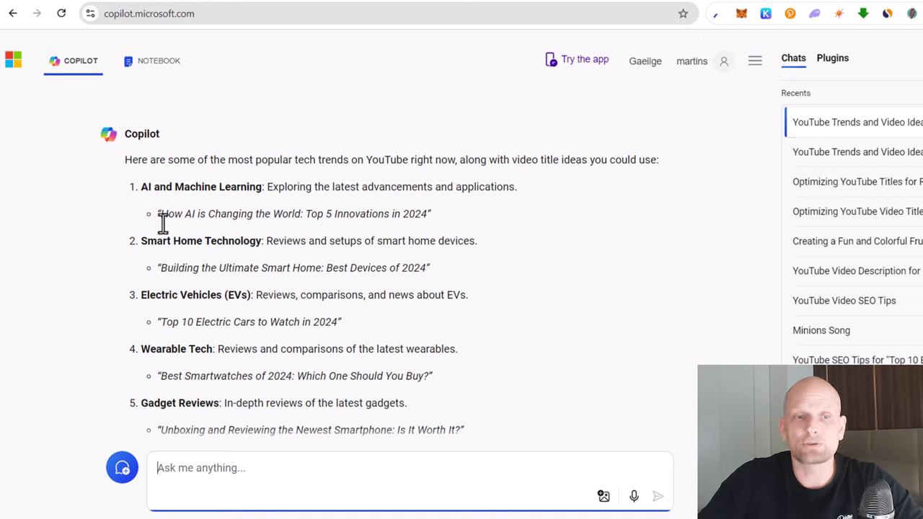
{"action": "left_click_drag", "start_coordinate": [160, 214], "coordinate": [427, 214]}
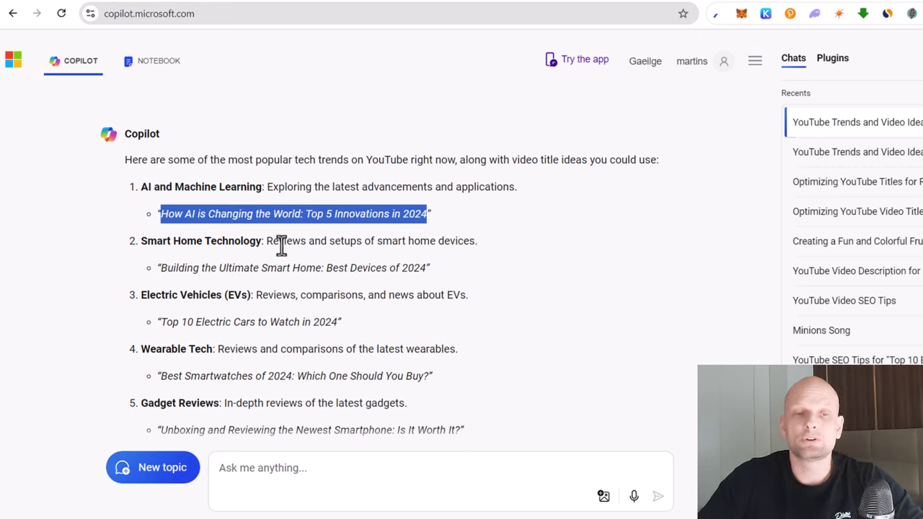
{"action": "right_click", "coordinate": [203, 217]}
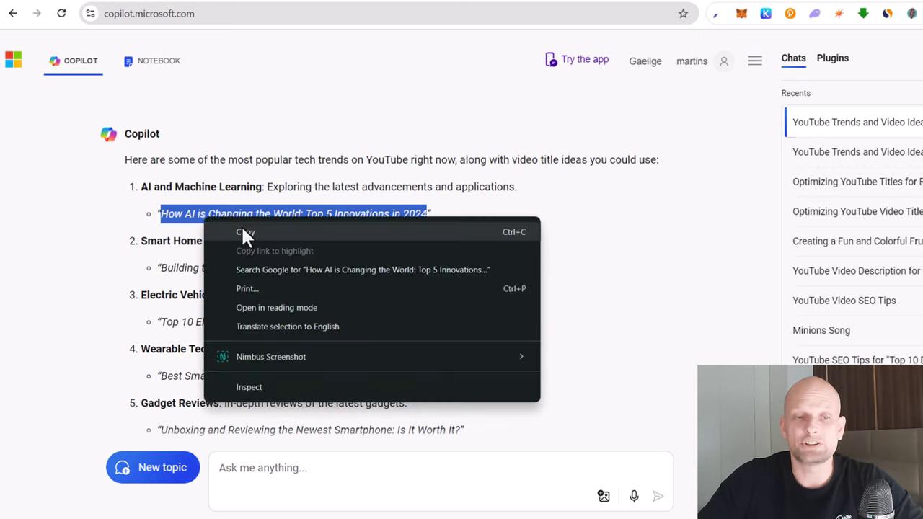
{"action": "left_click", "coordinate": [245, 230]}
{"action": "left_click", "coordinate": [244, 473]}
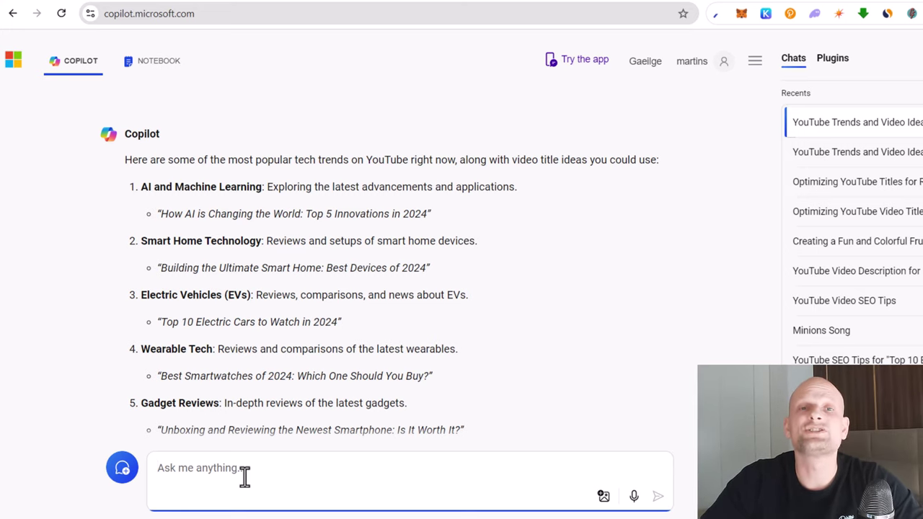
{"action": "key", "text": "ctrl+v"}
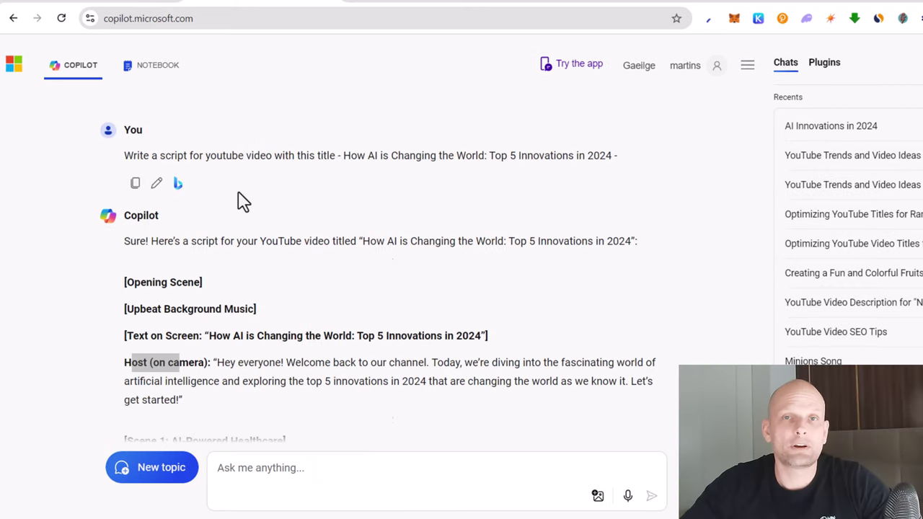
Read through the generated video script, examining the host lines, the scenes and the closing section
{"action": "scroll", "coordinate": [231, 249], "scroll_direction": "down", "scroll_amount": 1}
{"action": "scroll", "coordinate": [207, 269], "scroll_direction": "down", "scroll_amount": 3}
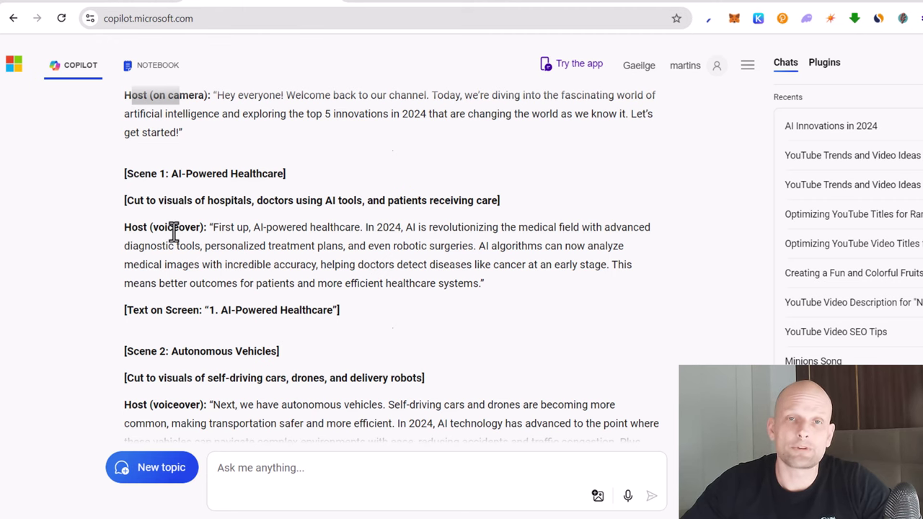
{"action": "scroll", "coordinate": [159, 229], "scroll_direction": "up", "scroll_amount": 2}
{"action": "double_click", "coordinate": [137, 229]}
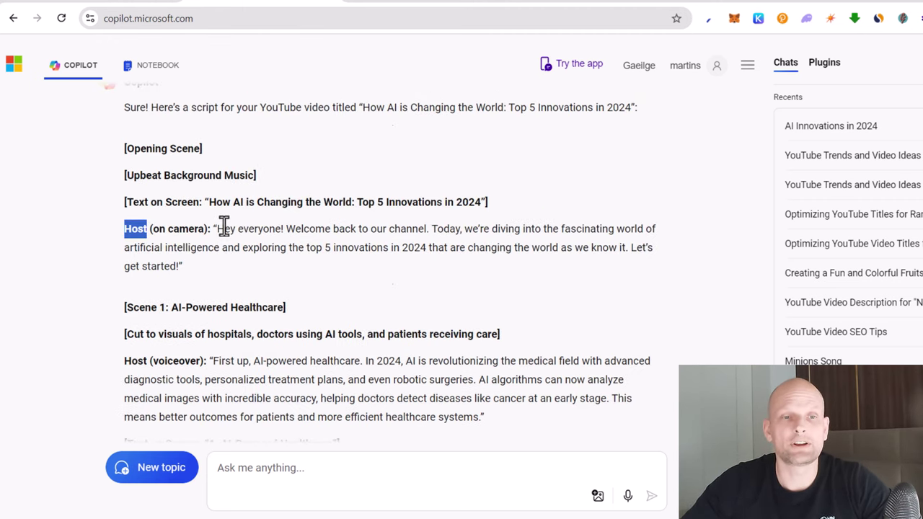
{"action": "left_click_drag", "start_coordinate": [218, 229], "coordinate": [264, 229]}
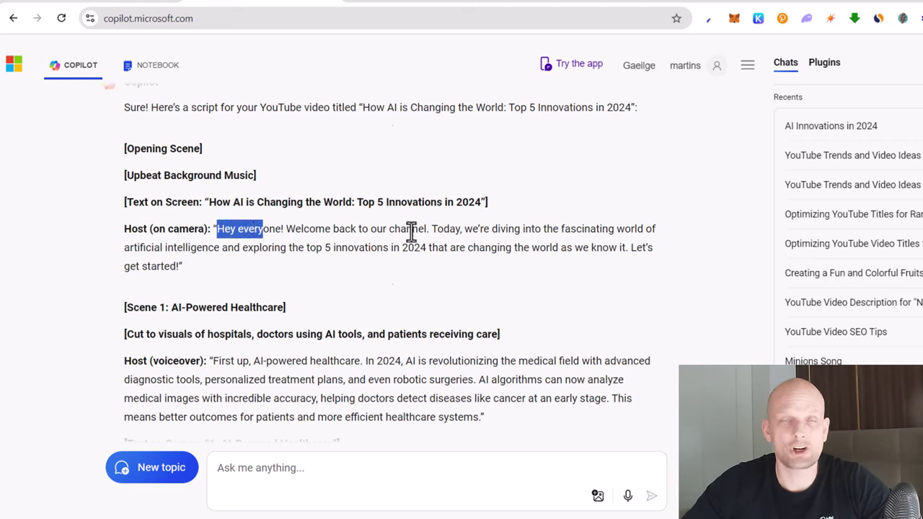
{"action": "scroll", "coordinate": [389, 267], "scroll_direction": "down", "scroll_amount": 15}
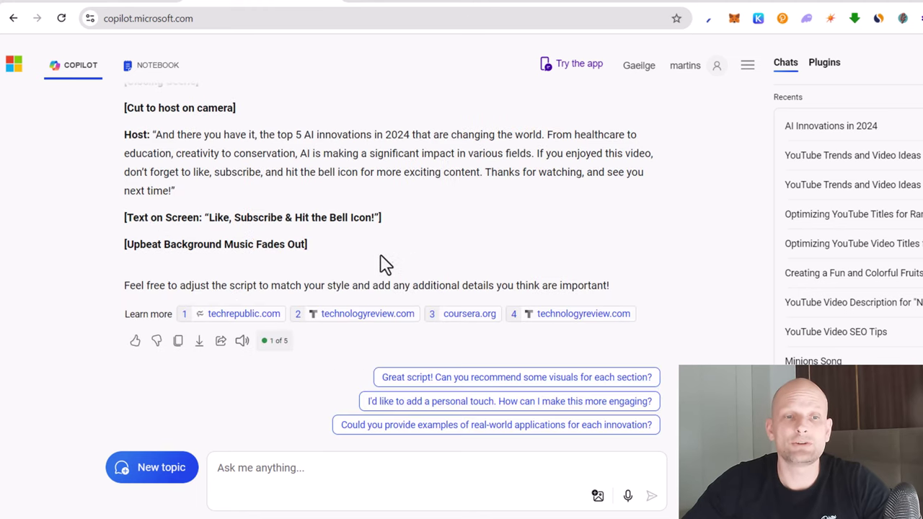
{"action": "scroll", "coordinate": [384, 264], "scroll_direction": "up", "scroll_amount": 10}
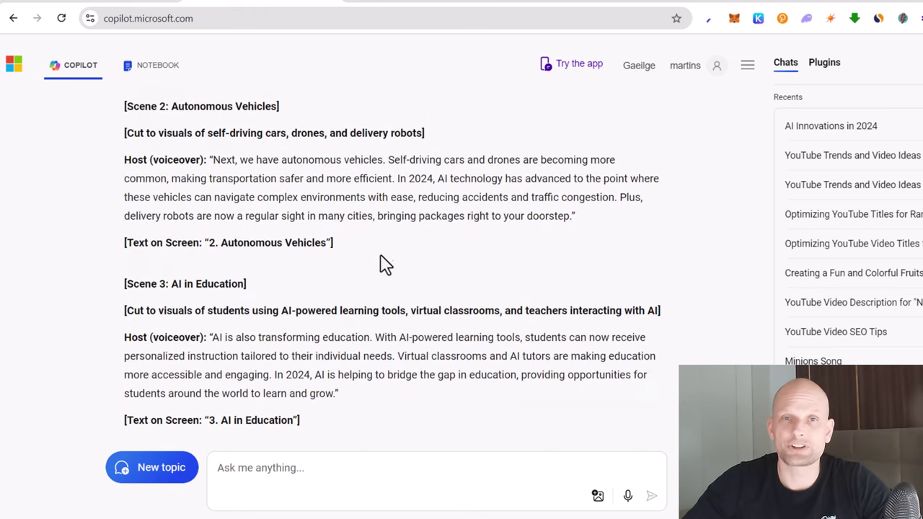